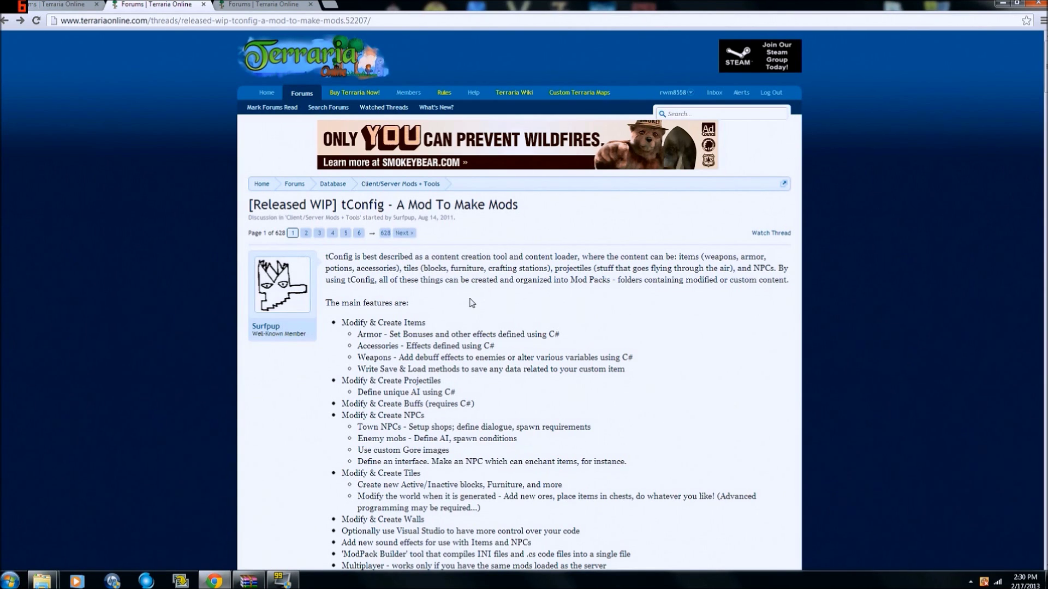
- Review the tConfig thread's download and installation section and the Terraria Game Launcher thread's download link
{"action": "scroll", "coordinate": [473, 303], "scroll_direction": "down", "scroll_amount": 13}
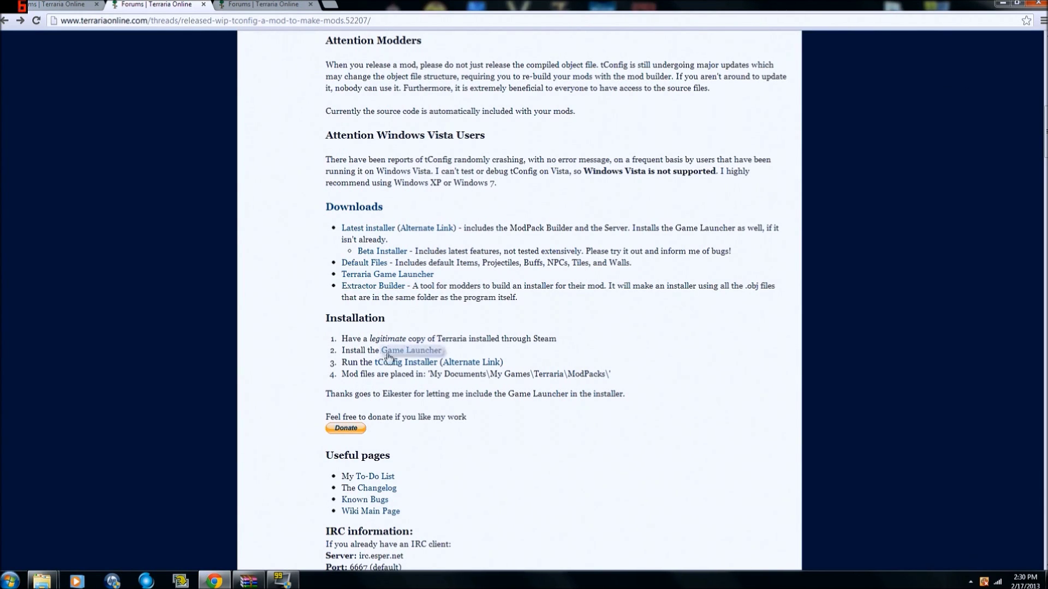
{"action": "left_click", "coordinate": [253, 8]}
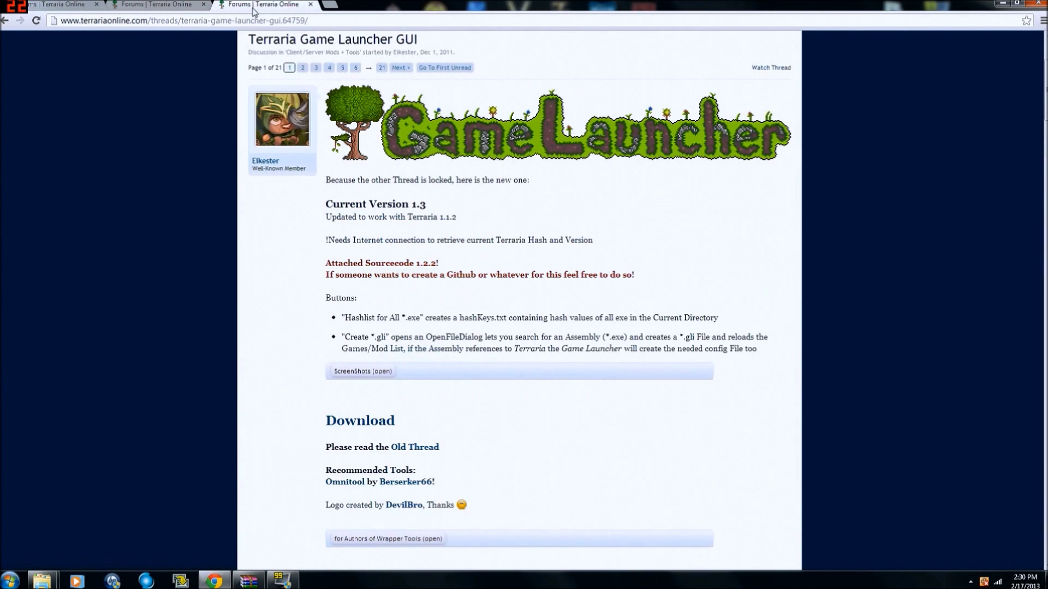
{"action": "scroll", "coordinate": [584, 357], "scroll_direction": "up", "scroll_amount": 3}
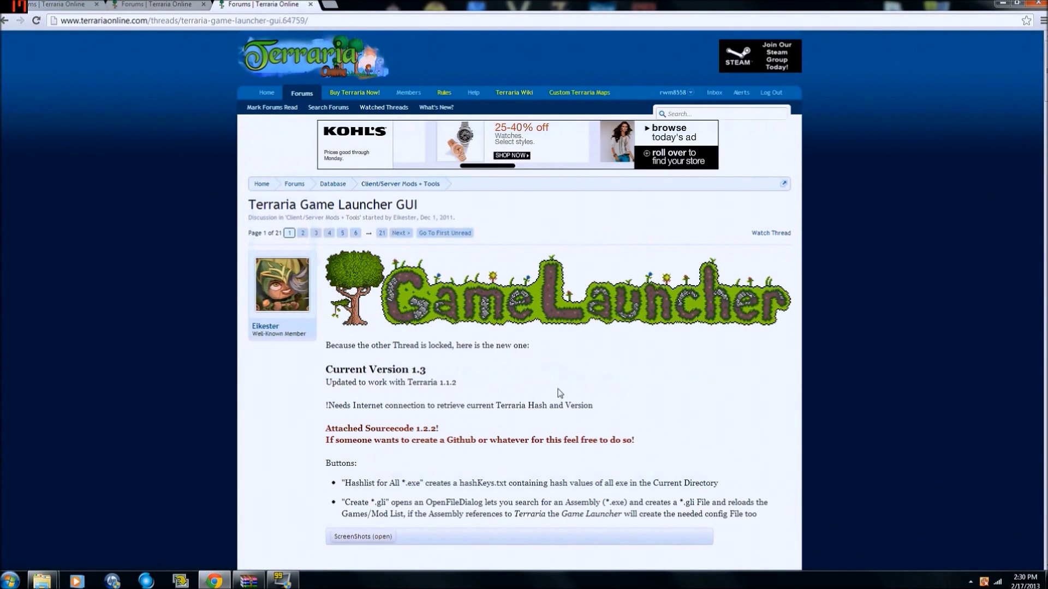
{"action": "scroll", "coordinate": [560, 393], "scroll_direction": "down", "scroll_amount": 3}
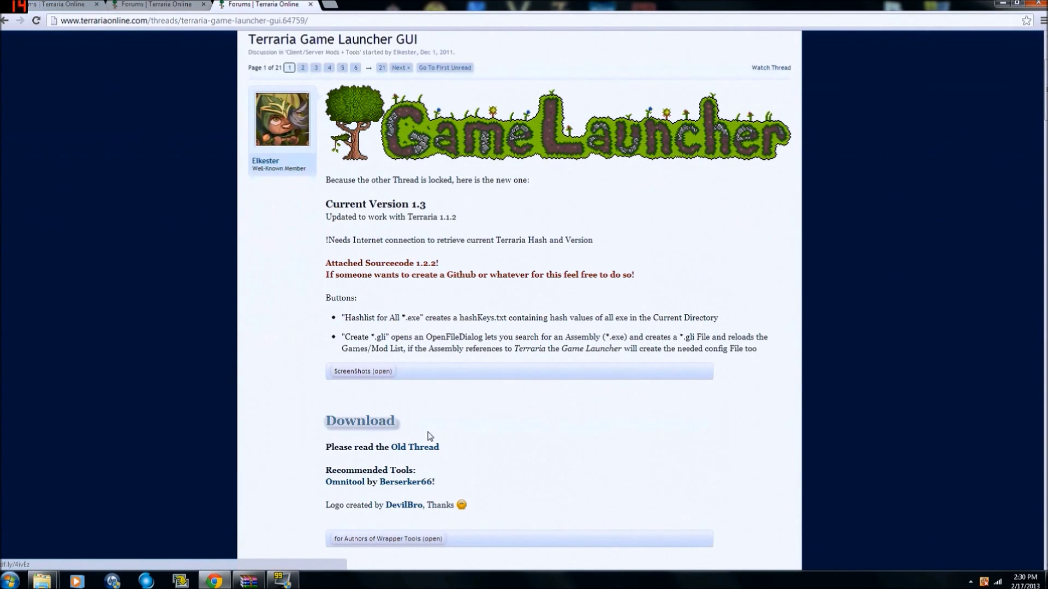
{"action": "left_click", "coordinate": [144, 10]}
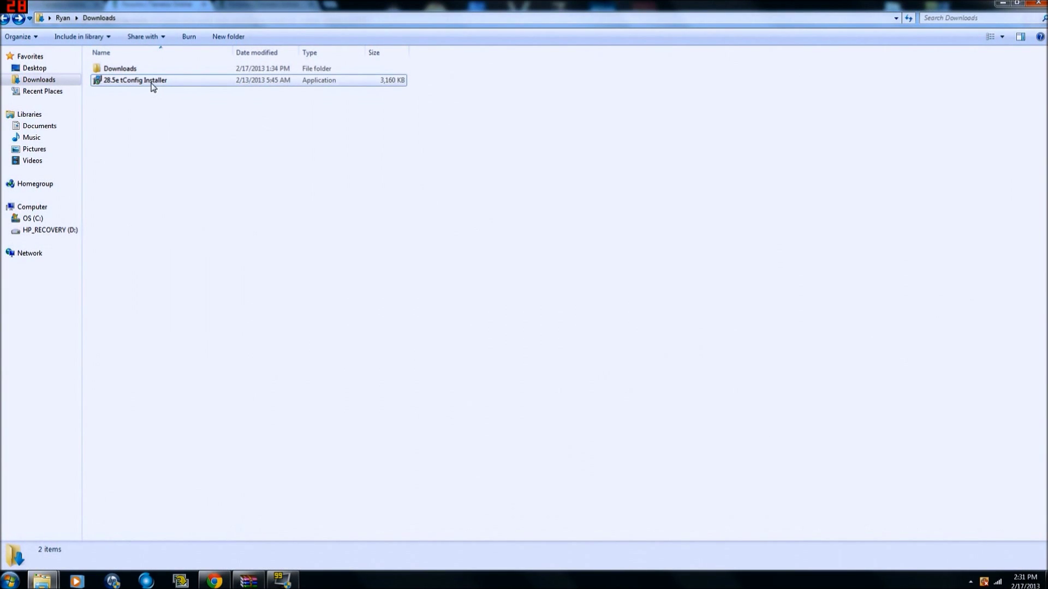
- Run the 28.5e tConfig Installer, accept the license agreement, and install into c:\program files (x86)\steam\steamapps\common\terraria with the desktop icon task
{"action": "left_click", "coordinate": [153, 85]}
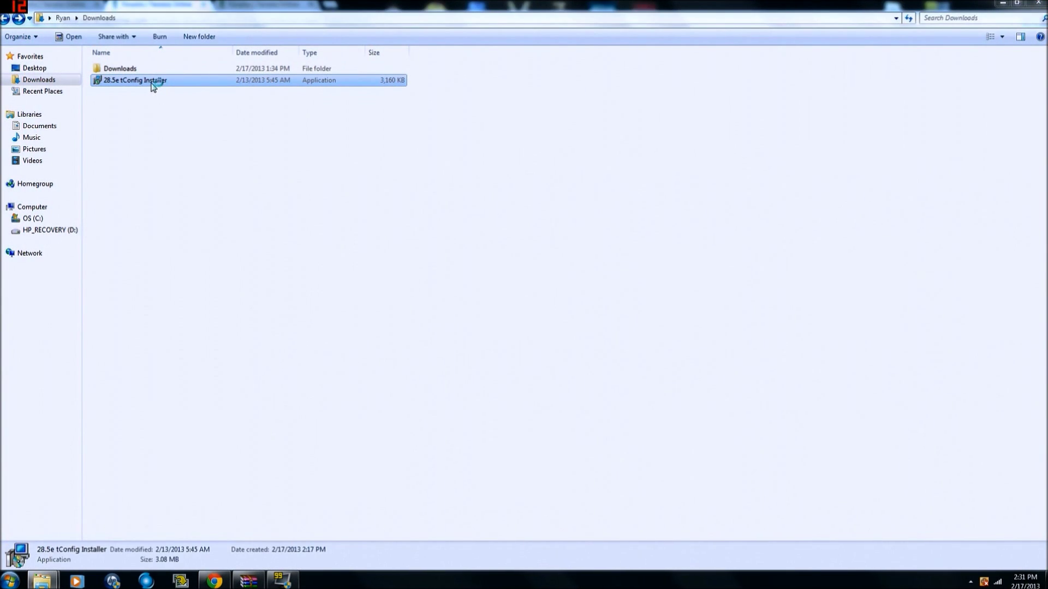
{"action": "double_click", "coordinate": [154, 86]}
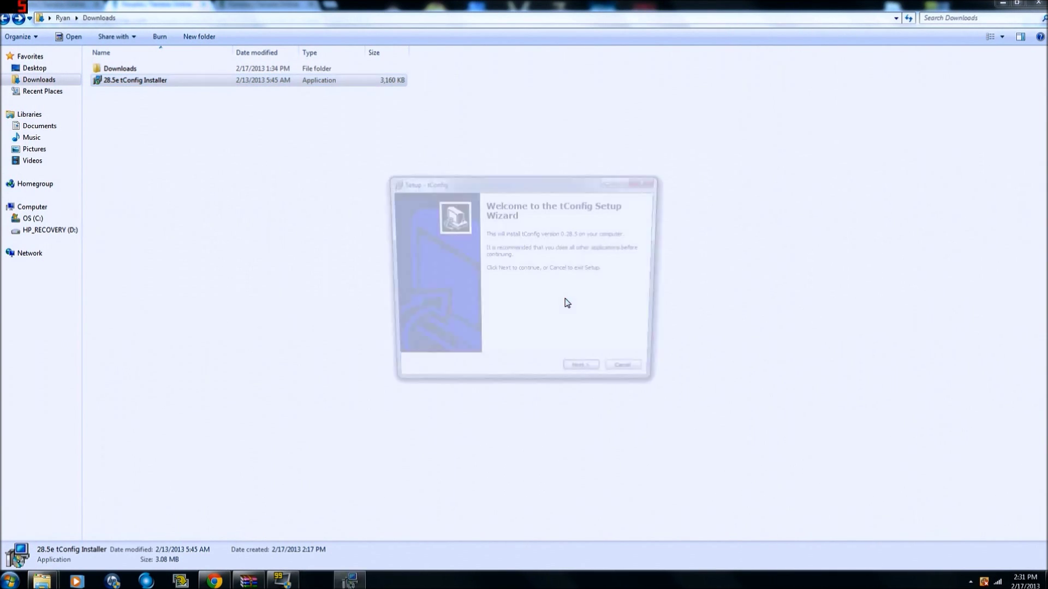
{"action": "left_click", "coordinate": [585, 376]}
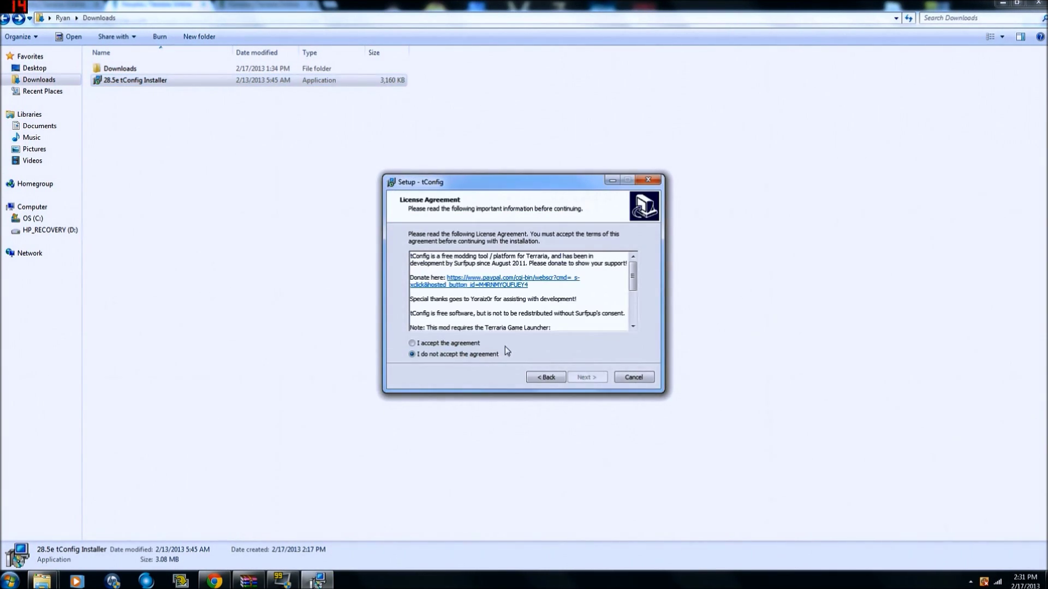
{"action": "left_click", "coordinate": [470, 344]}
{"action": "left_click", "coordinate": [591, 377]}
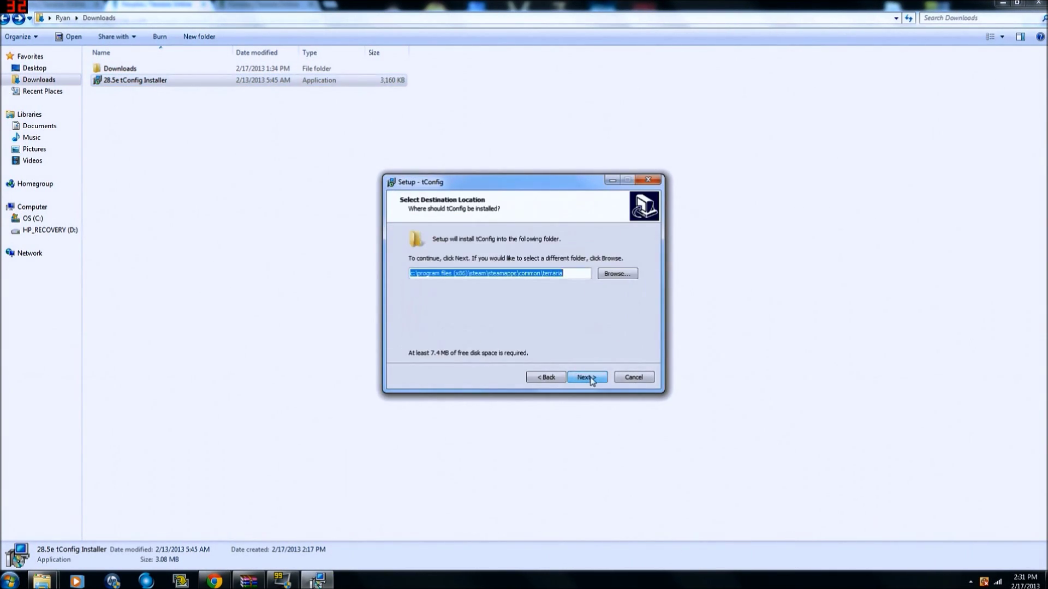
{"action": "left_click", "coordinate": [587, 377]}
{"action": "left_click", "coordinate": [587, 377]}
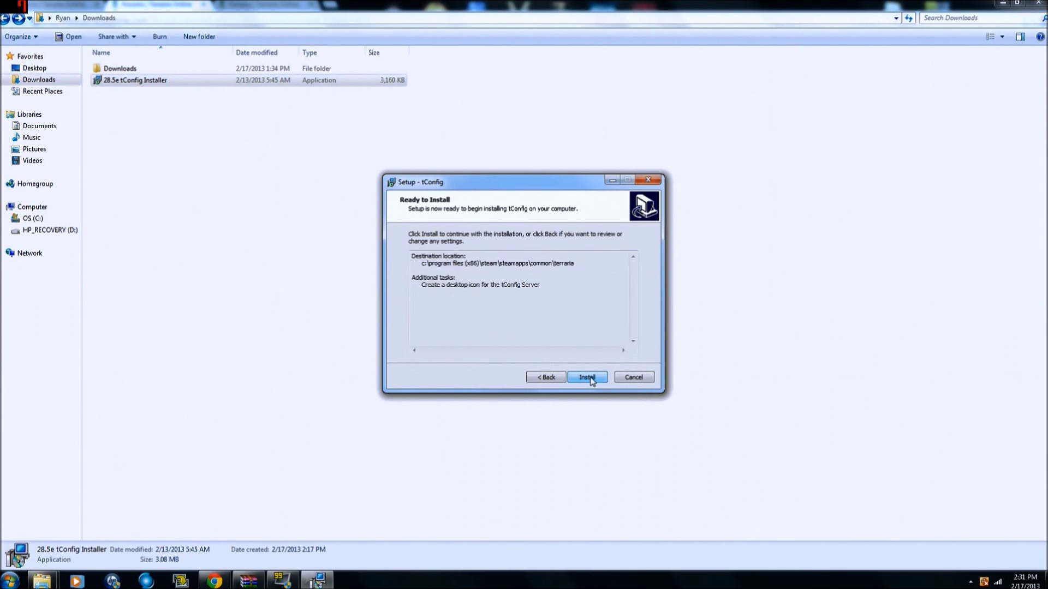
{"action": "left_click", "coordinate": [590, 378]}
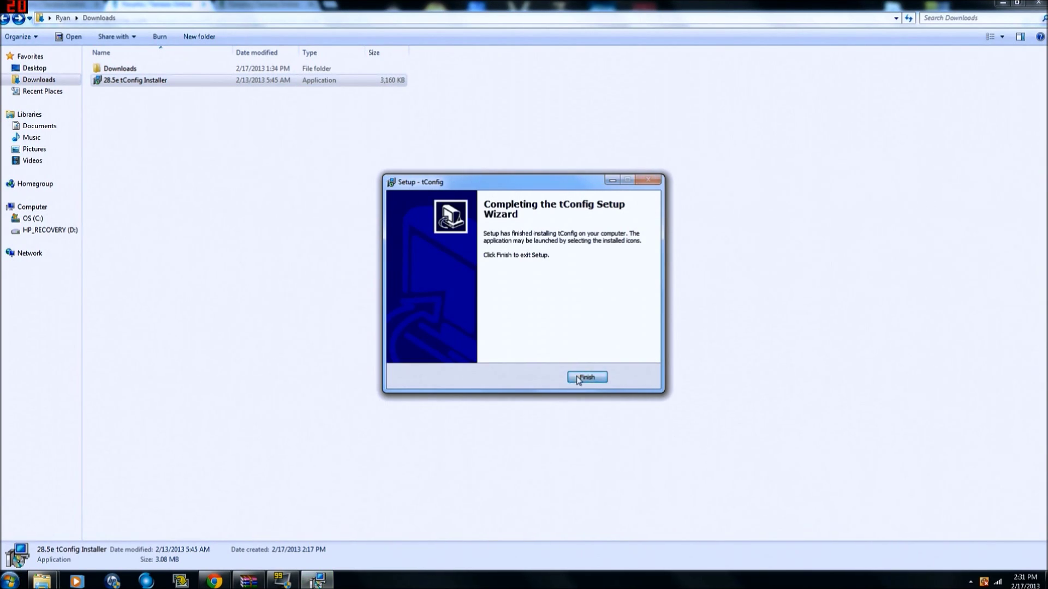
{"action": "left_click", "coordinate": [586, 377]}
- Open the Terraria game launcher from the desktop and select the tConfig 1.1.2 0.28.5 entry
{"action": "left_click", "coordinate": [1002, 3]}
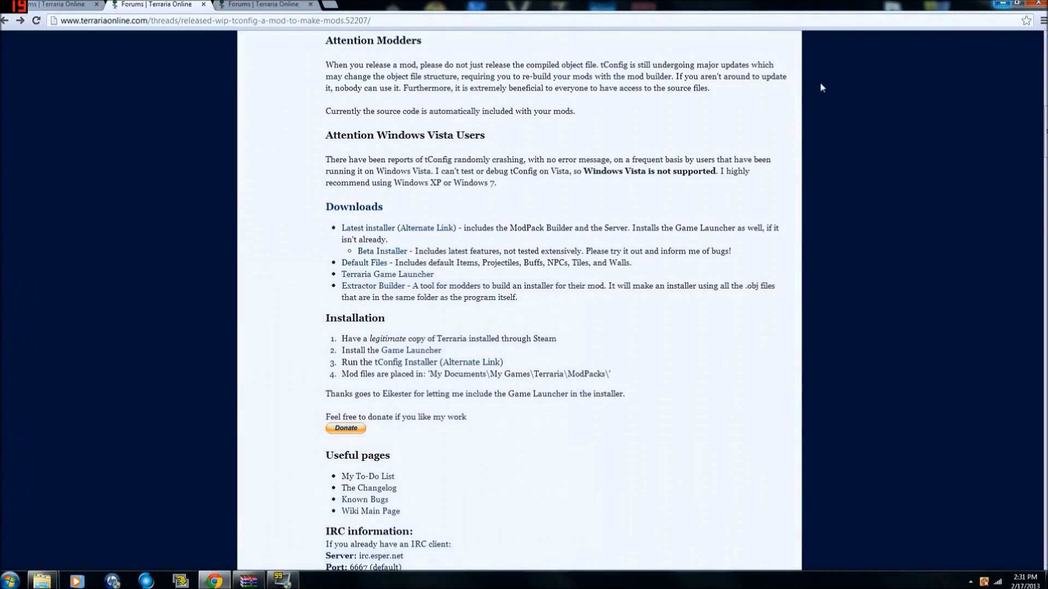
{"action": "left_click", "coordinate": [1007, 4]}
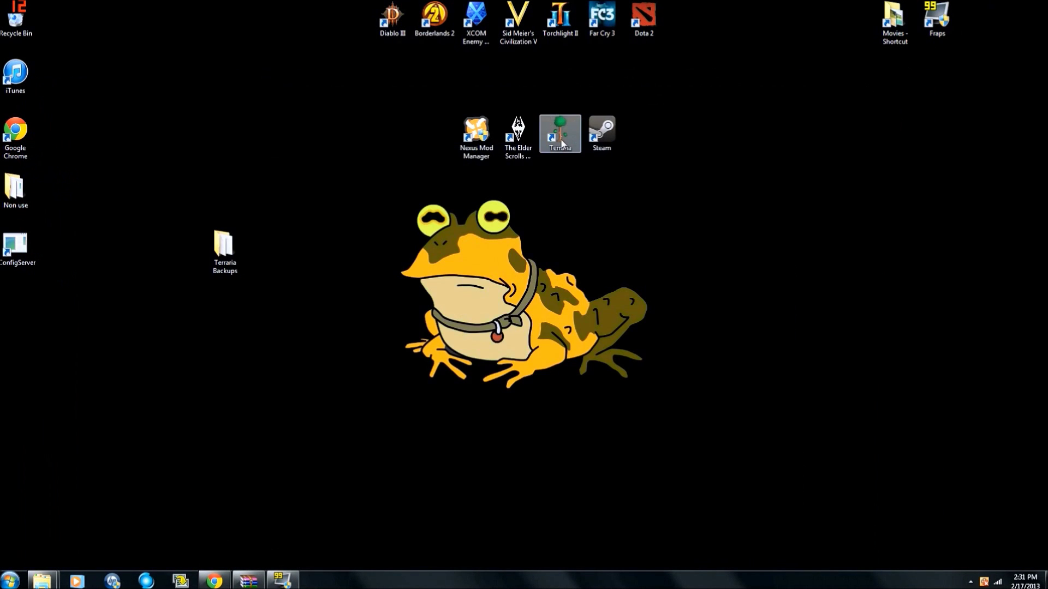
{"action": "left_click", "coordinate": [562, 143]}
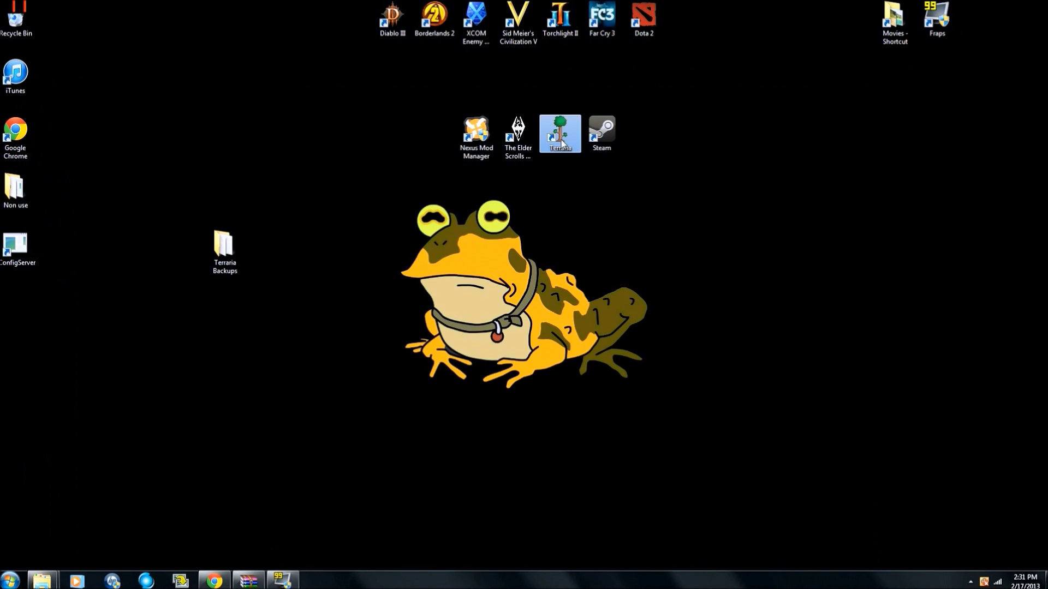
{"action": "double_click", "coordinate": [562, 143]}
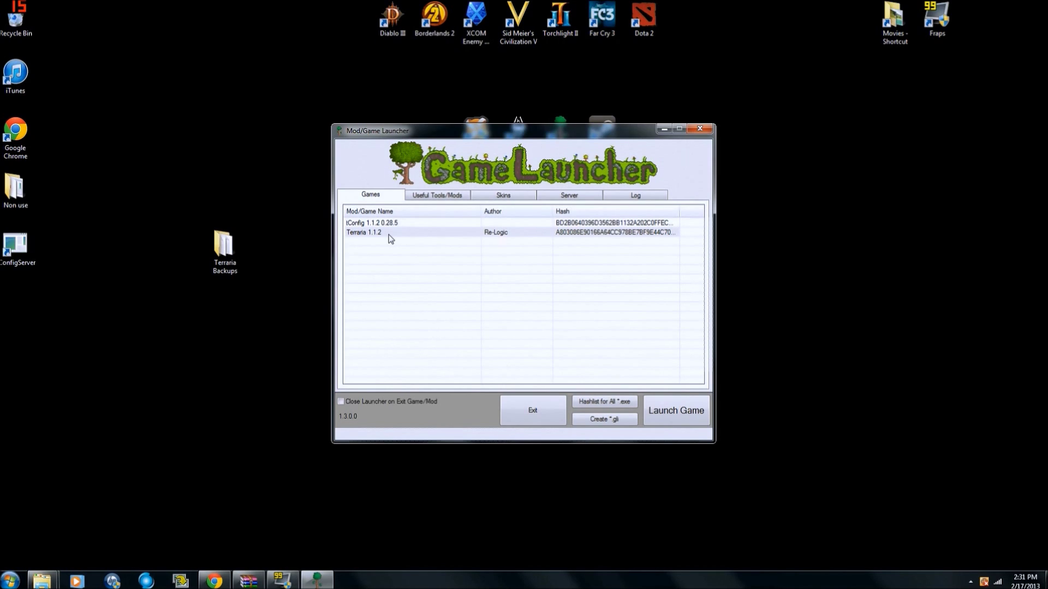
{"action": "left_click", "coordinate": [391, 235]}
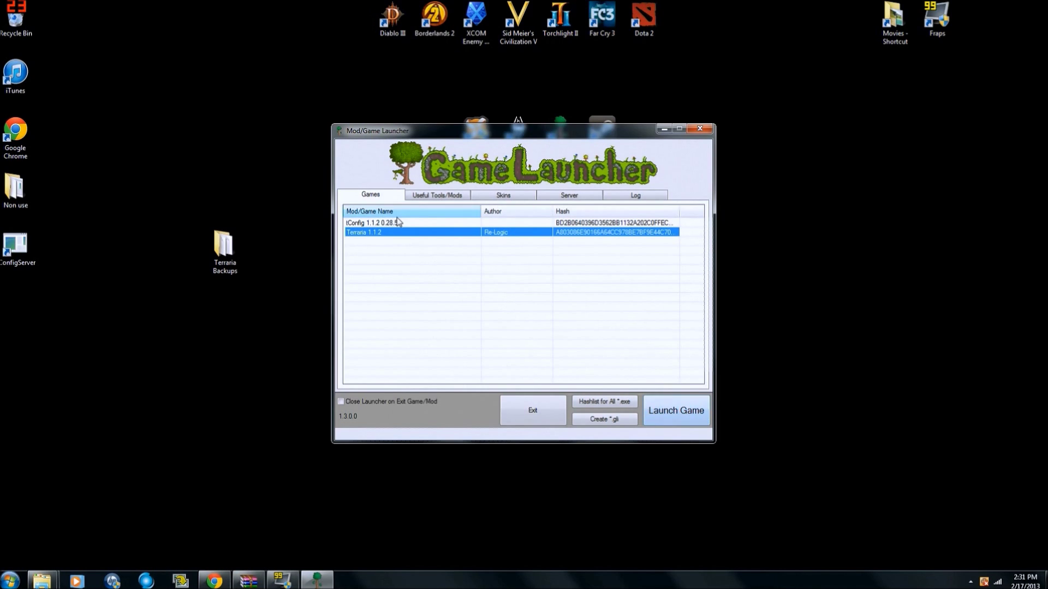
{"action": "left_click", "coordinate": [402, 226]}
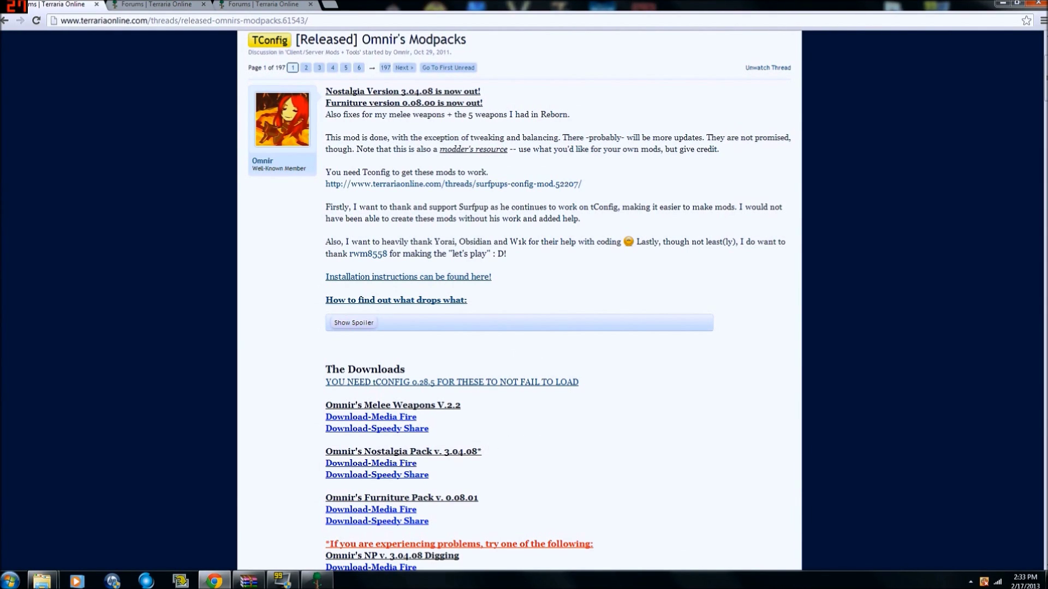
- Download Omnir's Nostalgia Pack v. 3.04.08 from MediaFire and extract the archive into the Downloads folder
{"action": "left_click", "coordinate": [370, 464]}
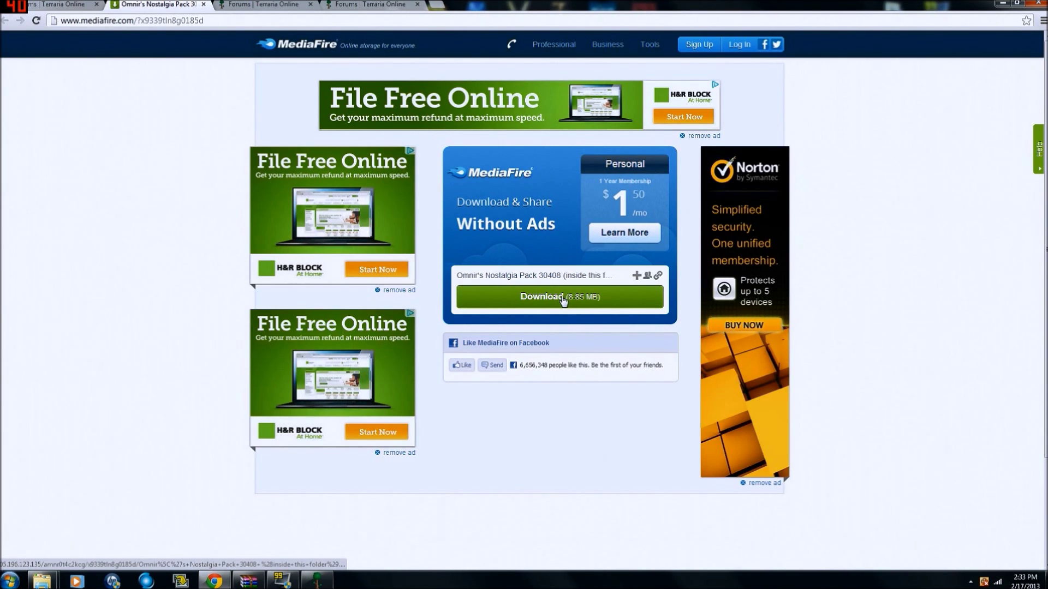
{"action": "left_click", "coordinate": [563, 299]}
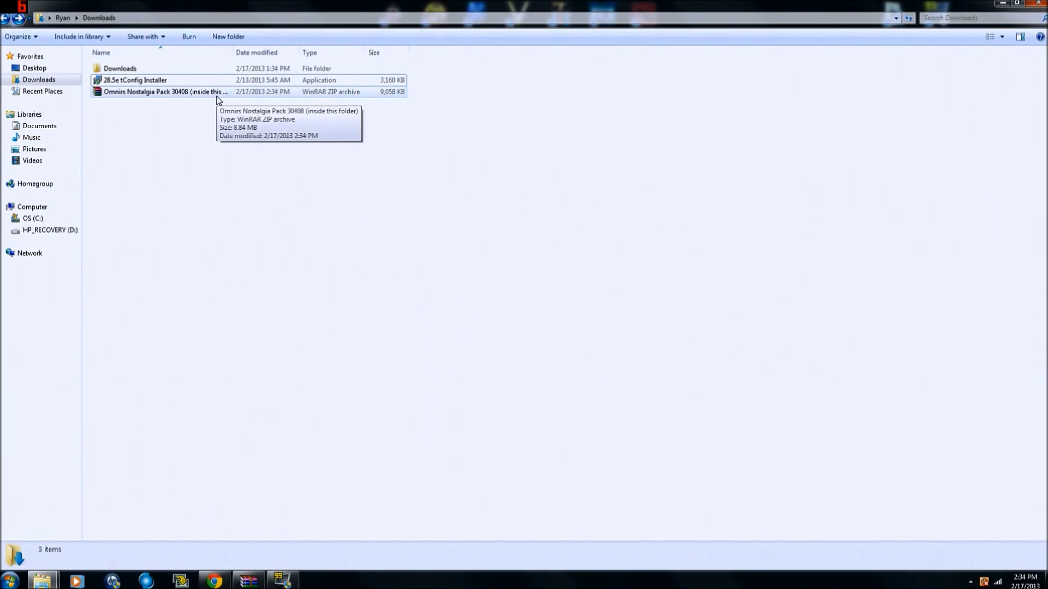
{"action": "right_click", "coordinate": [216, 96]}
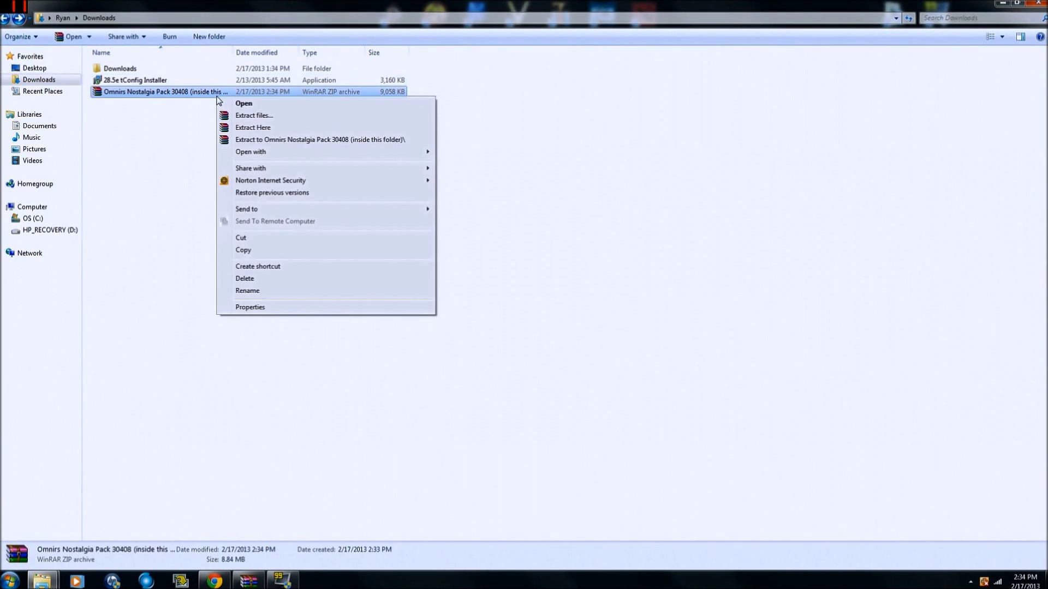
{"action": "left_click", "coordinate": [264, 129]}
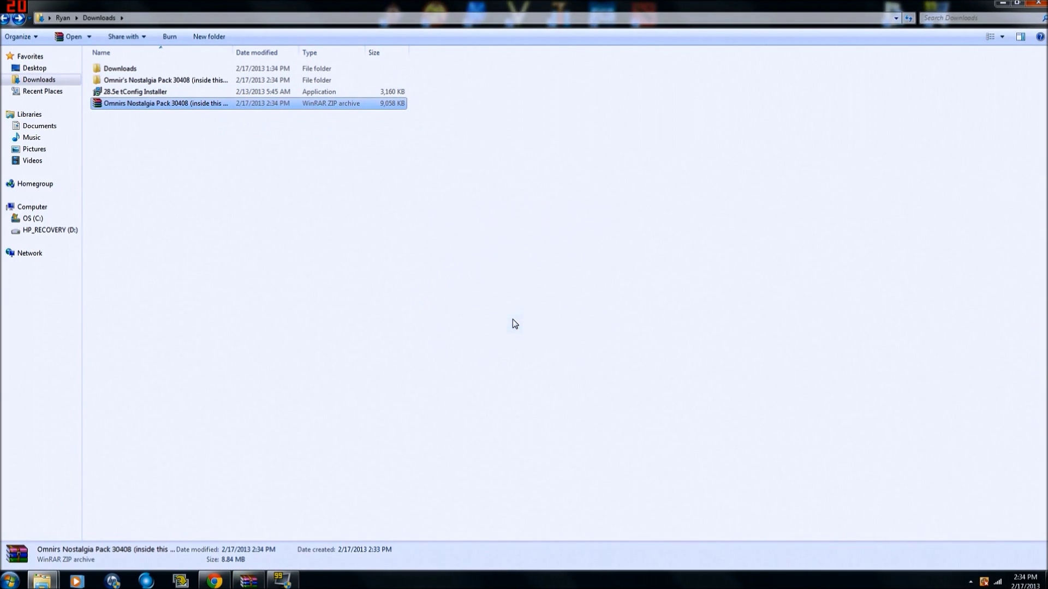
- Run Omnir's Nostalgia Pack Installer from the extracted folder and exit its console window
{"action": "double_click", "coordinate": [191, 80]}
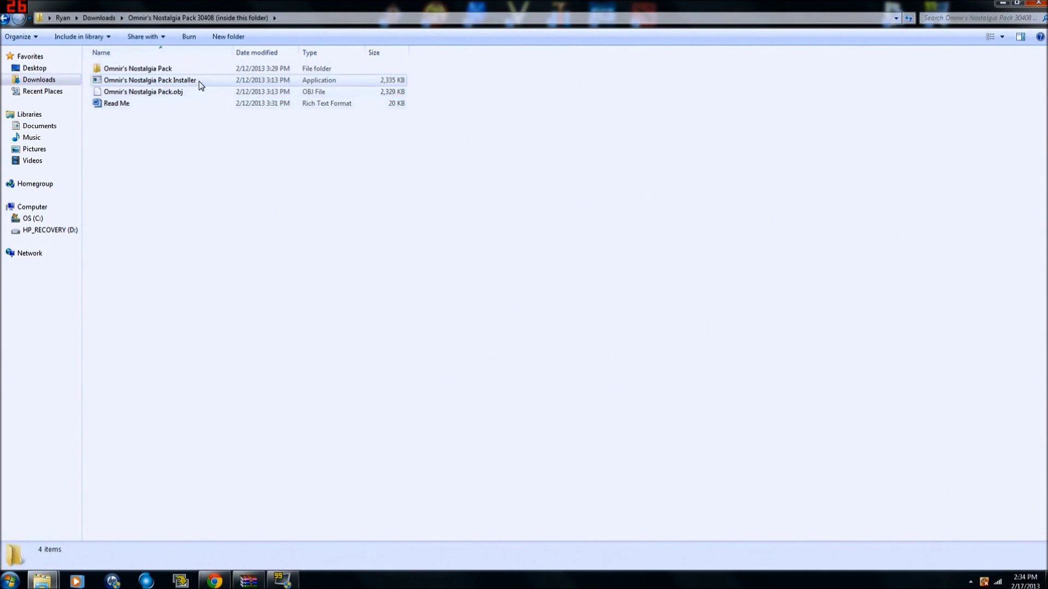
{"action": "double_click", "coordinate": [199, 80]}
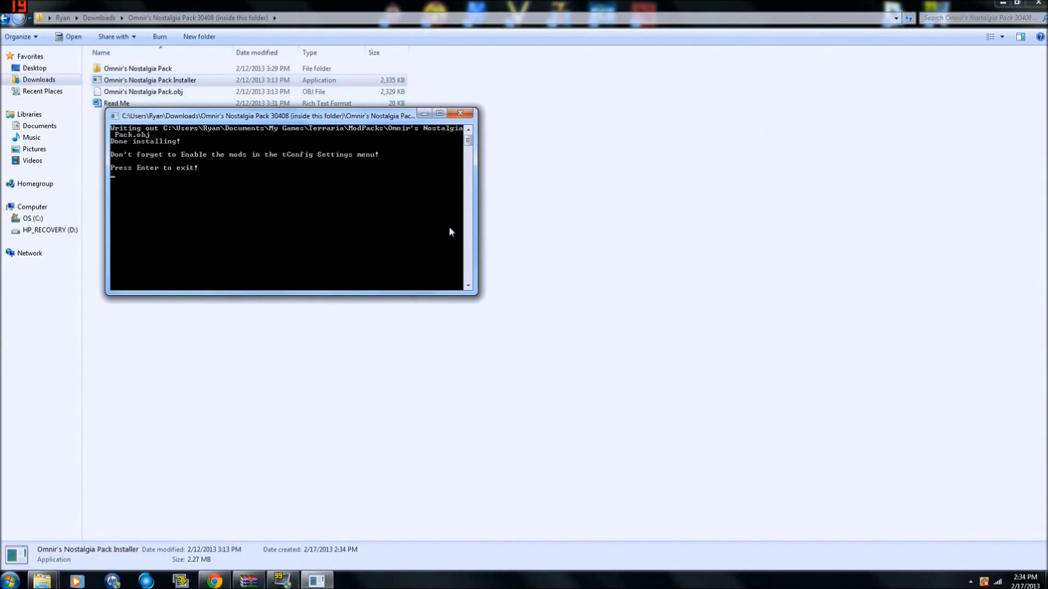
{"action": "key", "text": "Return"}
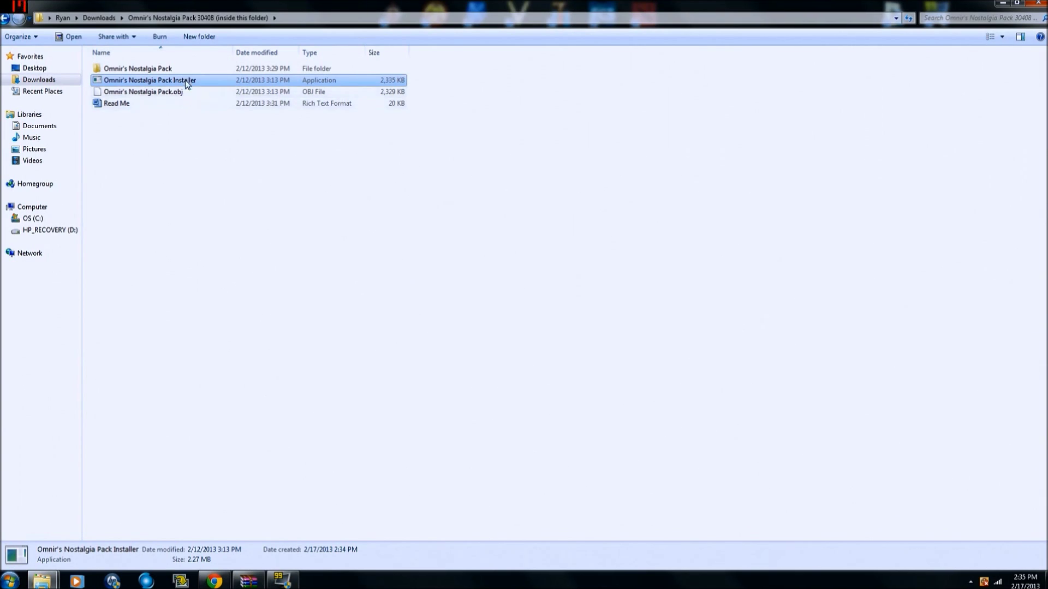
- Check for Omnir's Nostalgia Pack.obj in the ModPacks folder under Documents, my games, Terraria
{"action": "left_click", "coordinate": [10, 580]}
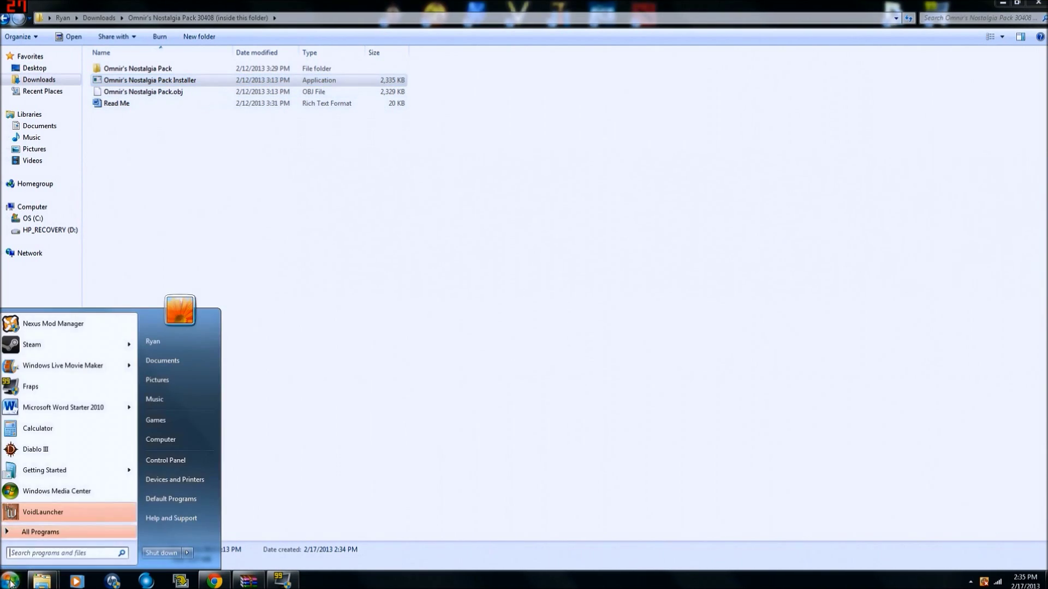
{"action": "left_click", "coordinate": [189, 362]}
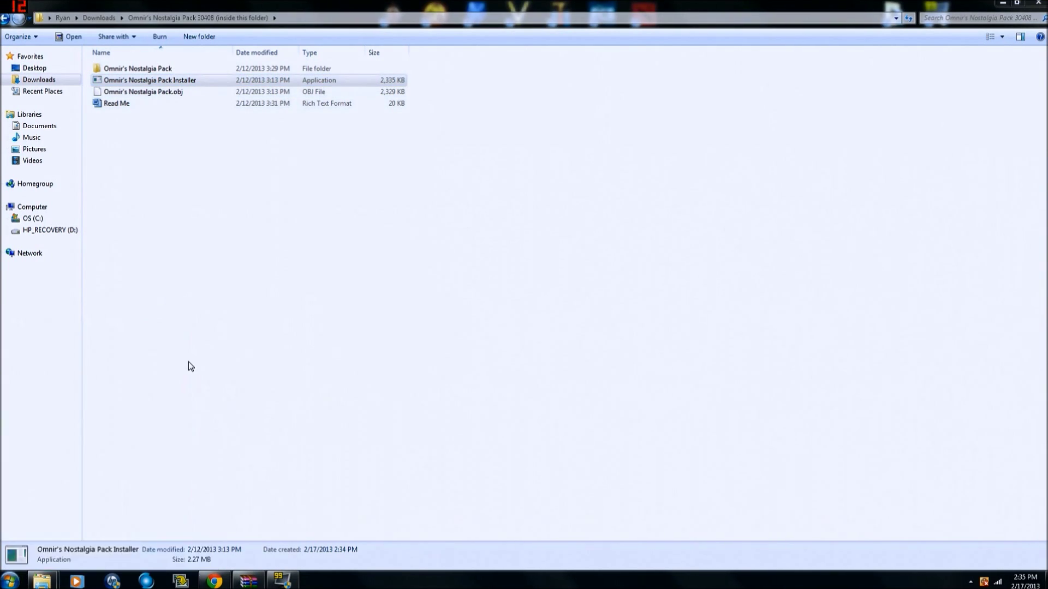
{"action": "double_click", "coordinate": [127, 128]}
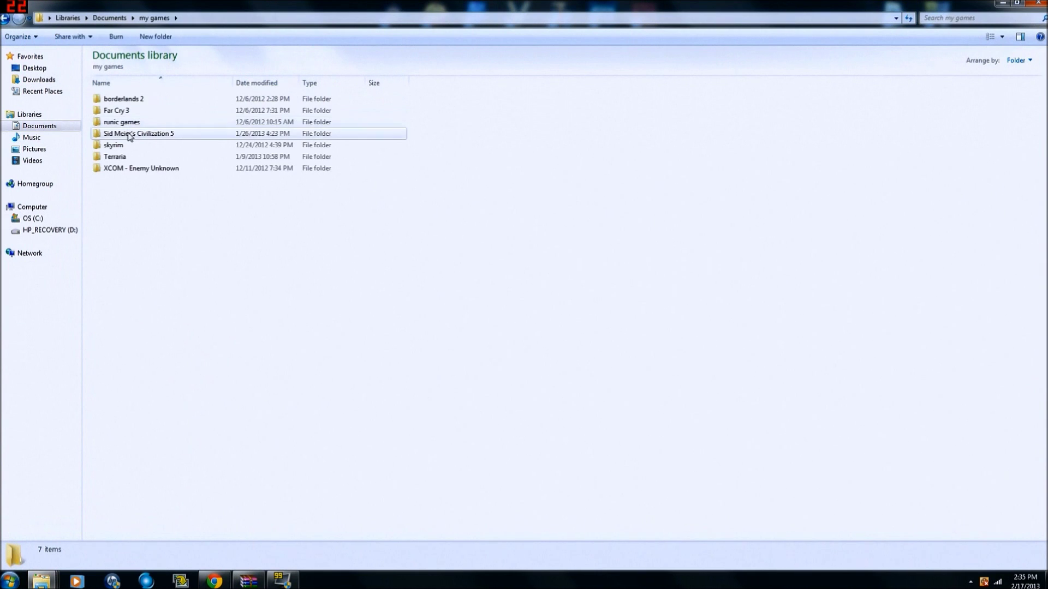
{"action": "left_click", "coordinate": [123, 158]}
{"action": "double_click", "coordinate": [124, 159]}
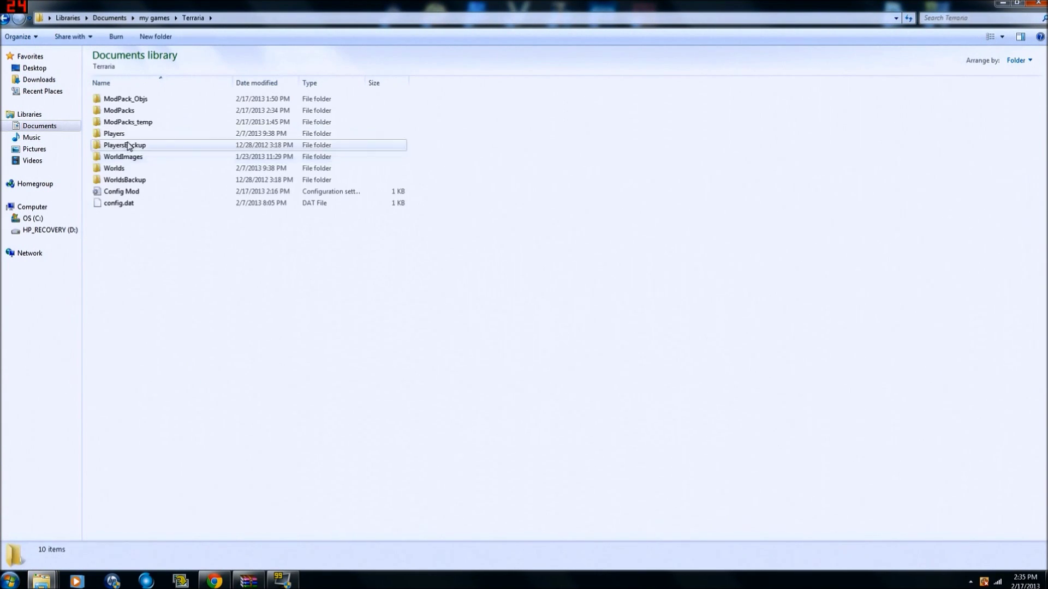
{"action": "double_click", "coordinate": [133, 112]}
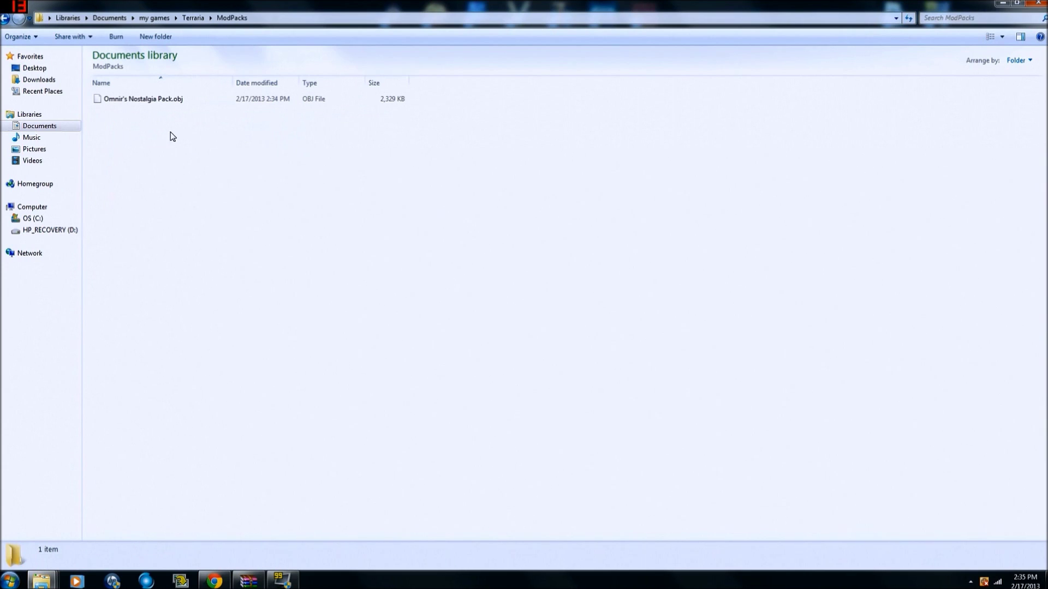
{"action": "left_click", "coordinate": [139, 104]}
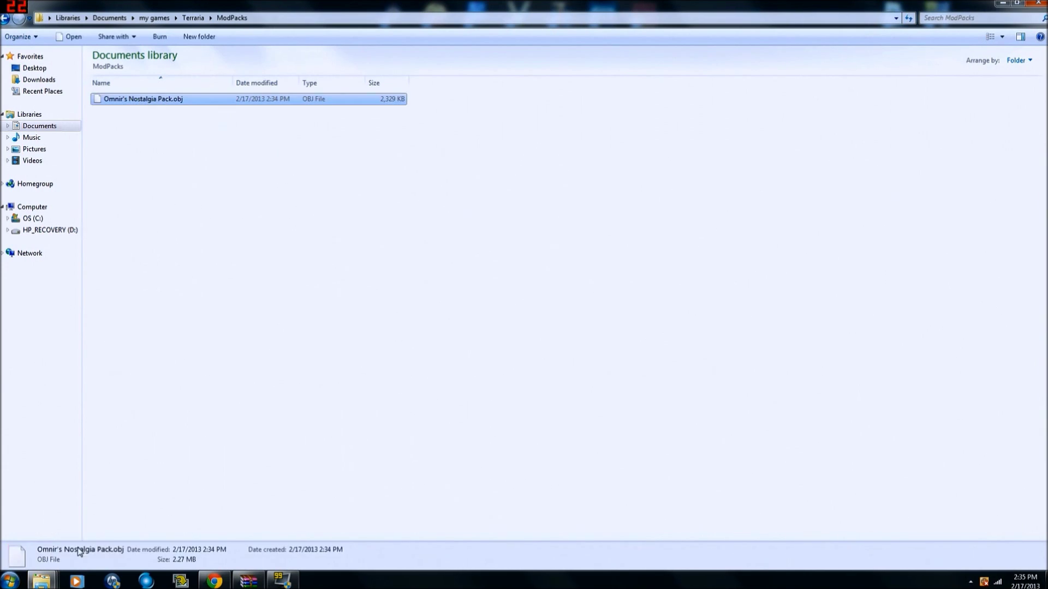
- Locate Omnir's Nostalgia Pack.obj in the extracted download folder, and return to the ModPacks folder
{"action": "mouse_move", "coordinate": [40, 583]}
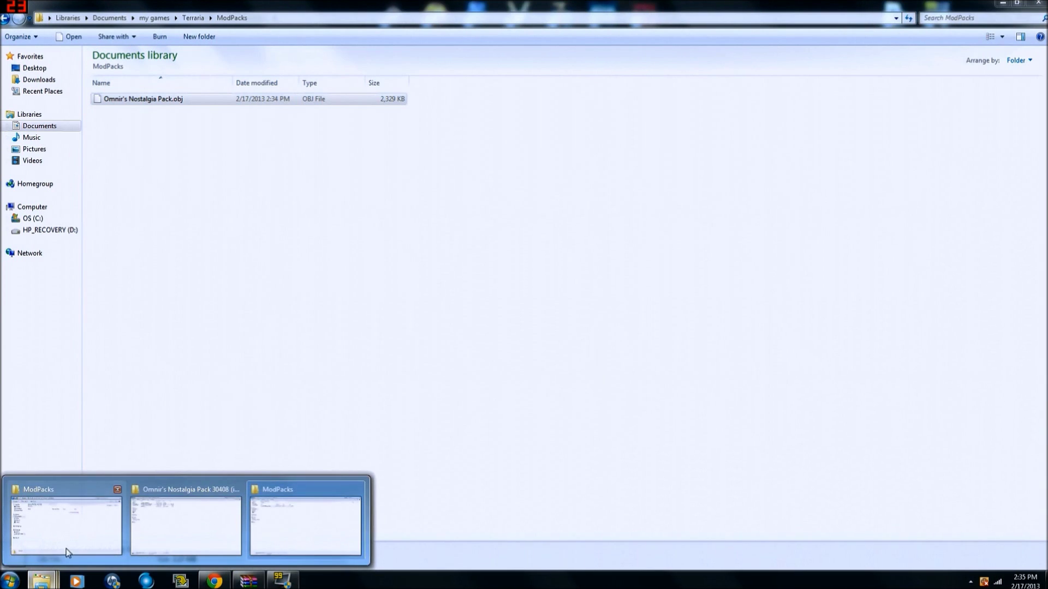
{"action": "left_click", "coordinate": [198, 496]}
{"action": "left_click", "coordinate": [262, 277]}
{"action": "left_click", "coordinate": [183, 93]}
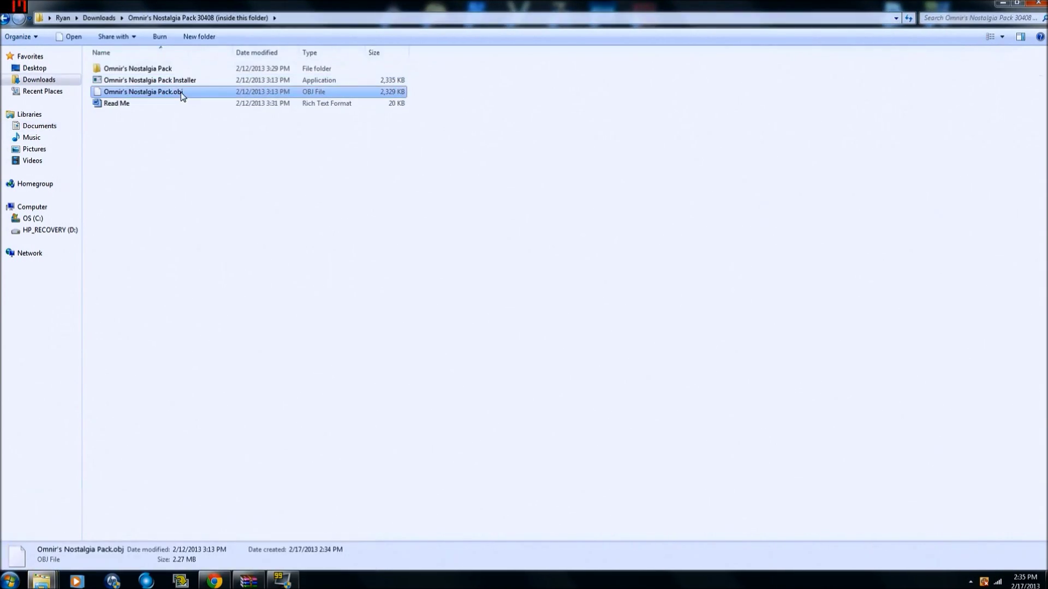
{"action": "right_click", "coordinate": [181, 93]}
{"action": "left_click", "coordinate": [576, 284]}
{"action": "left_click", "coordinate": [575, 284]}
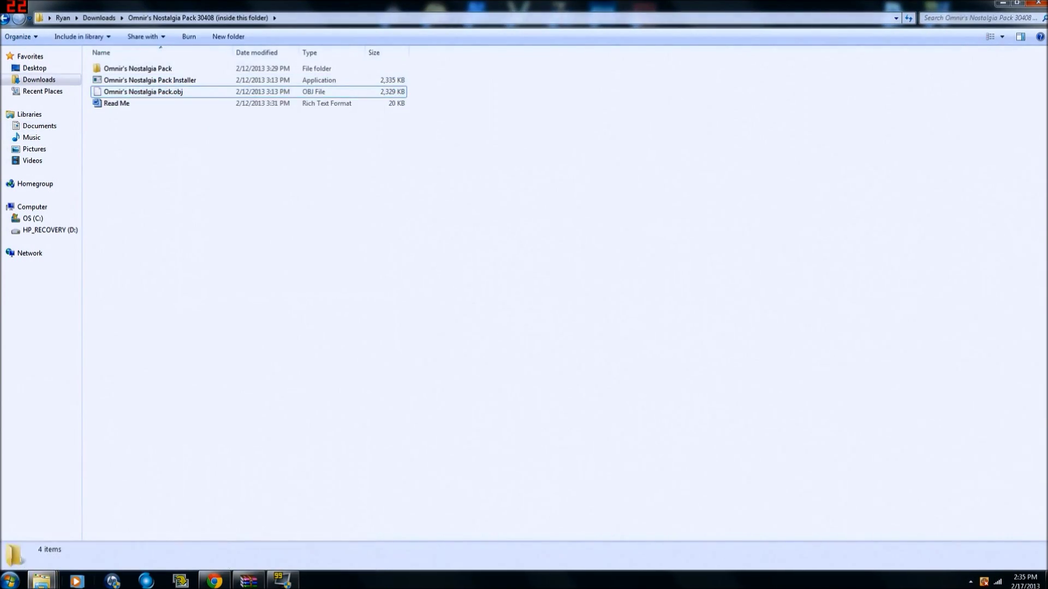
{"action": "mouse_move", "coordinate": [58, 575]}
{"action": "left_click", "coordinate": [273, 434]}
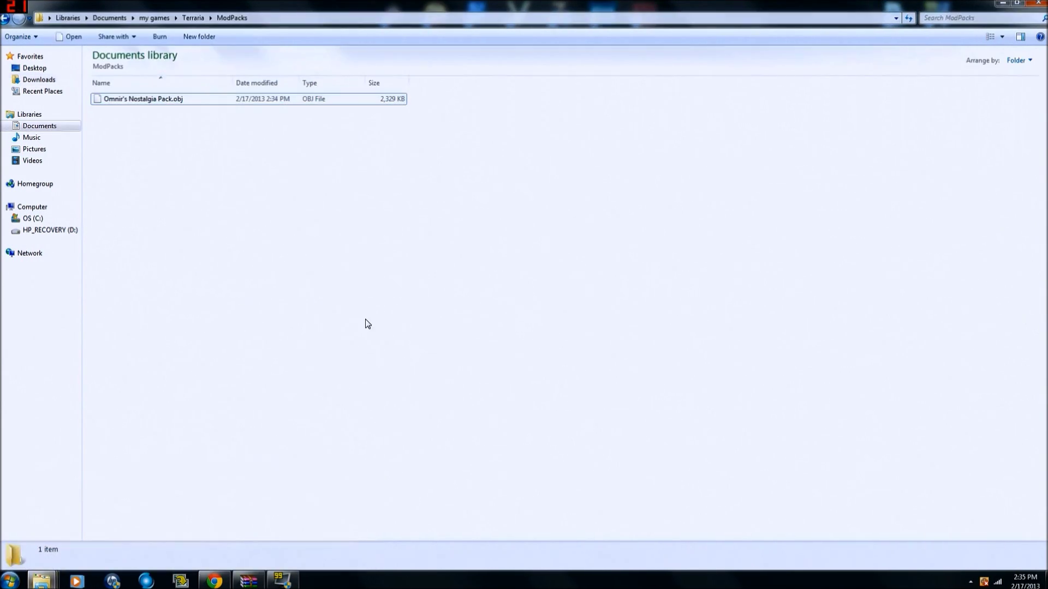
- Launch tConfig 1.1.2 0.28.5 from the game launcher and rebuild the mods
{"action": "left_click", "coordinate": [1003, 2]}
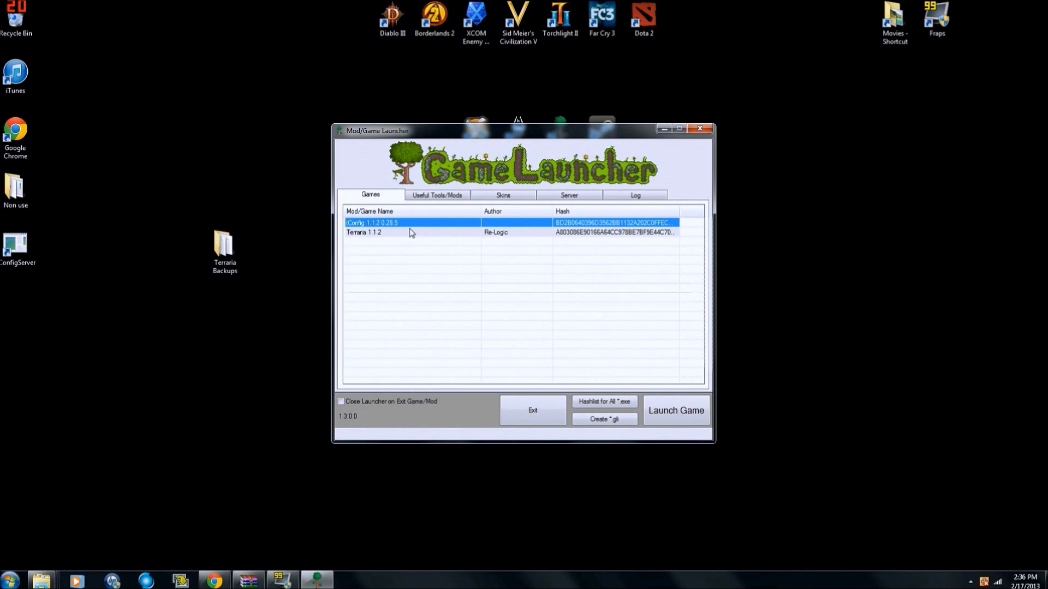
{"action": "left_click", "coordinate": [685, 406]}
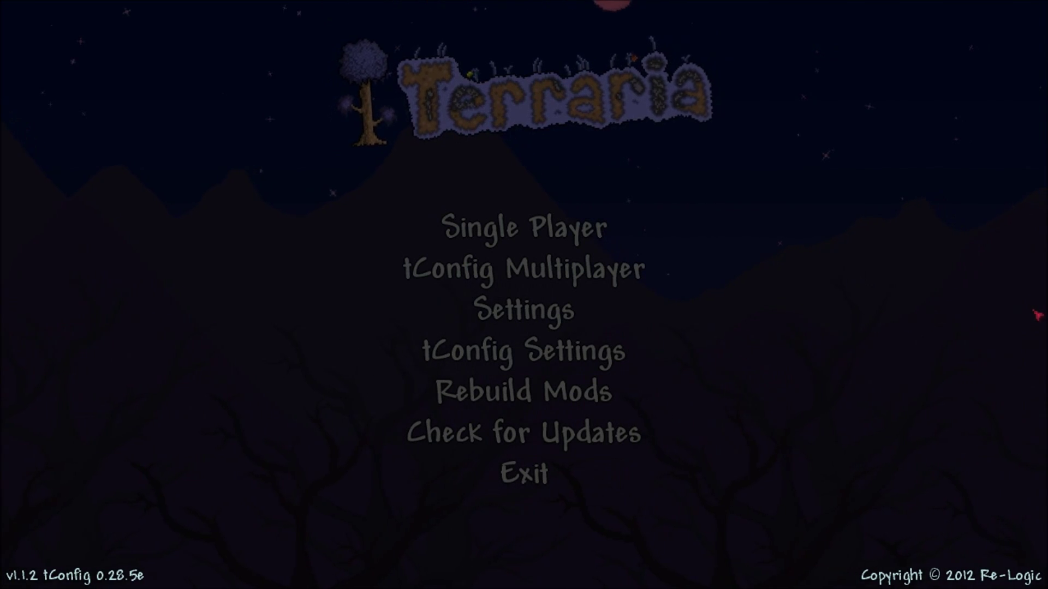
{"action": "left_click", "coordinate": [504, 391]}
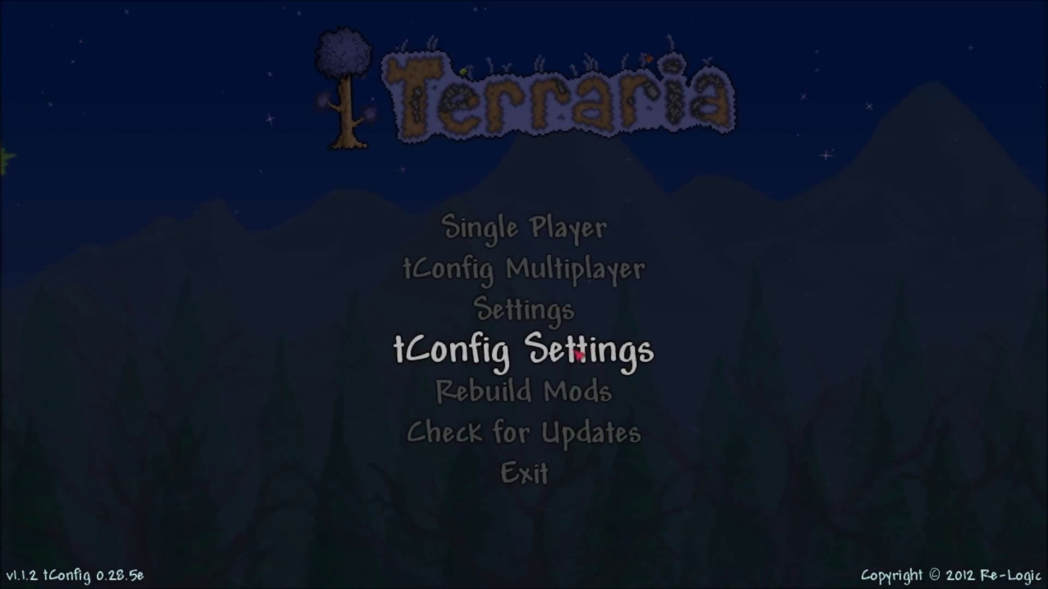
- Set Omnir's Nostalgia Pack to Blasting in the tConfig settings and reload the mods
{"action": "left_click", "coordinate": [573, 350]}
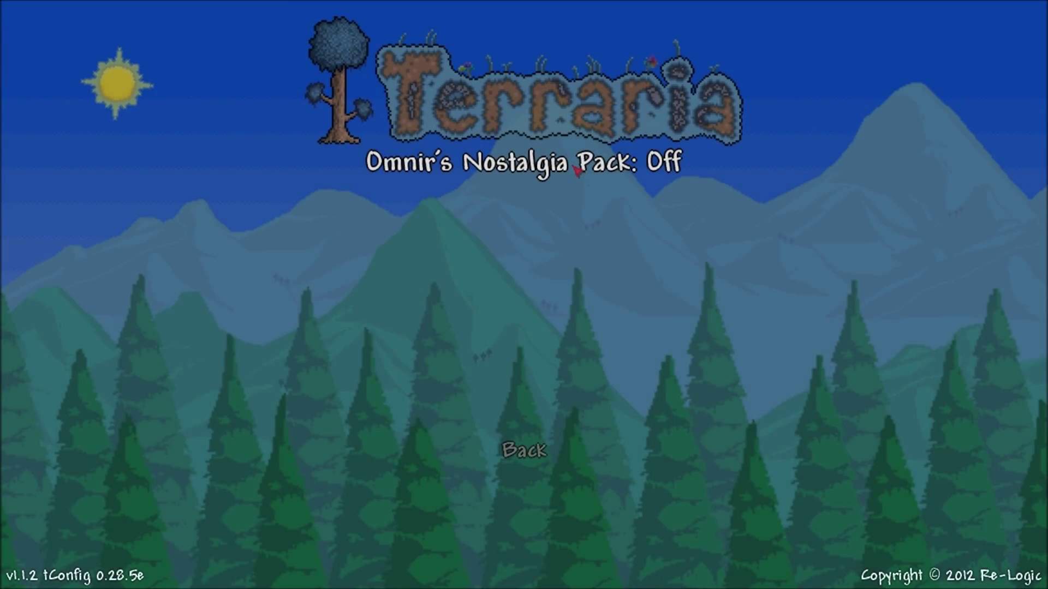
{"action": "left_click", "coordinate": [577, 170]}
{"action": "left_click", "coordinate": [577, 171]}
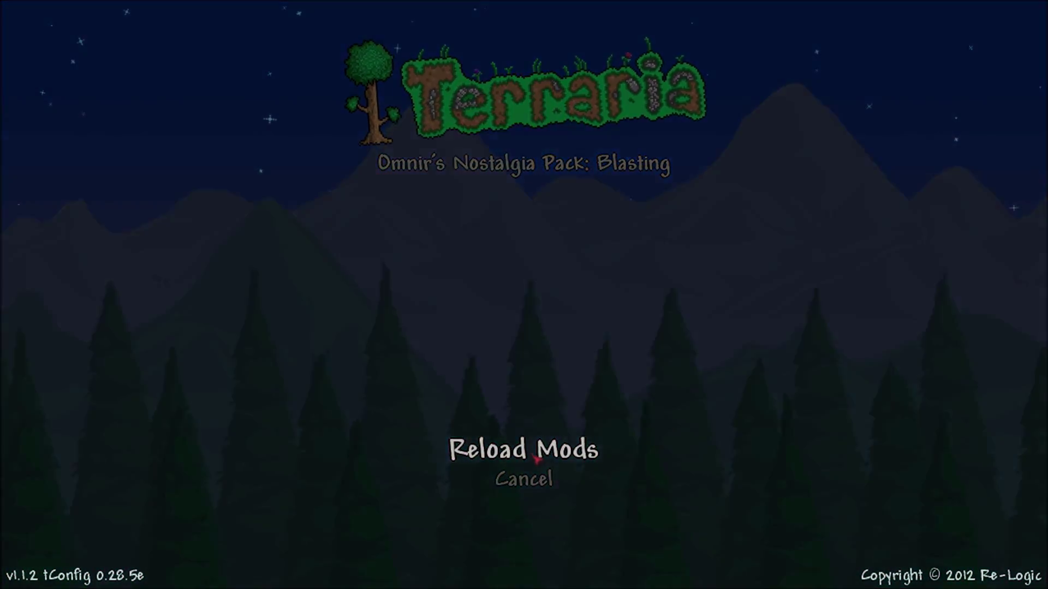
{"action": "left_click", "coordinate": [533, 457]}
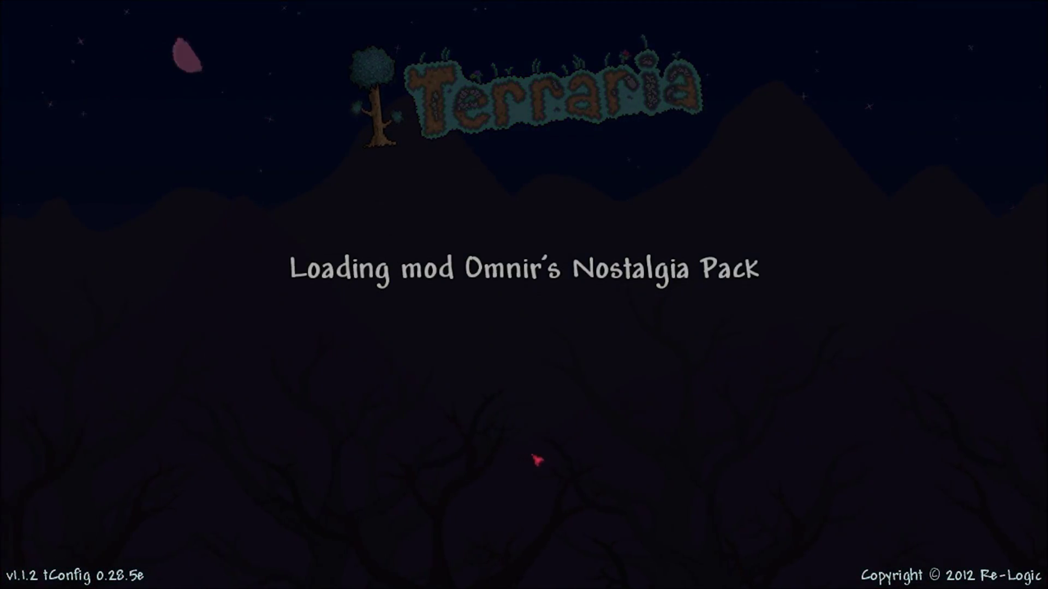